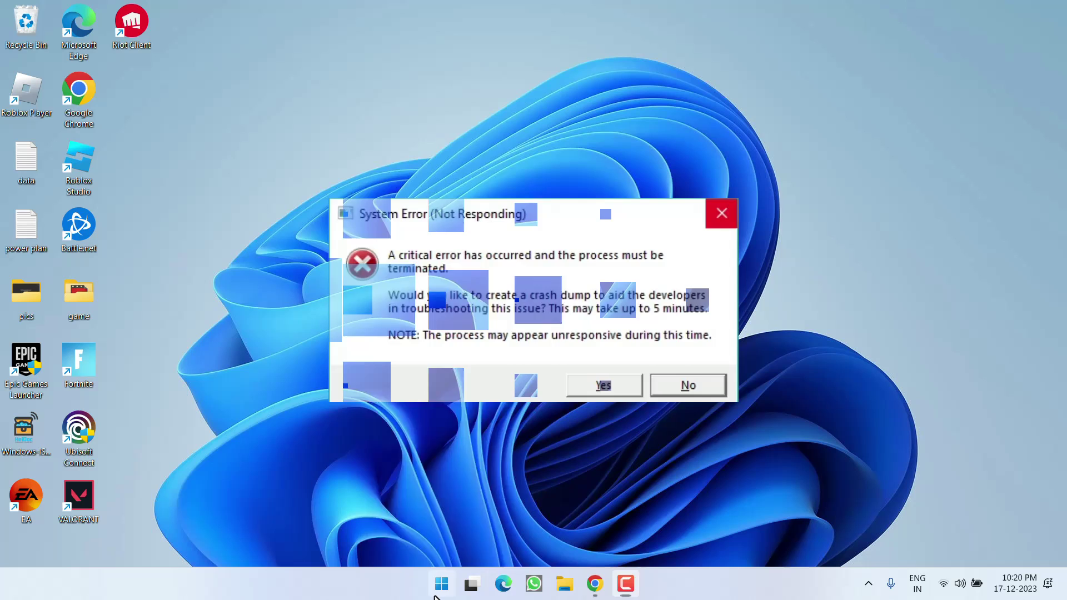
# - Launch services.msc from the Run box
pyautogui.rightClick(436, 578)
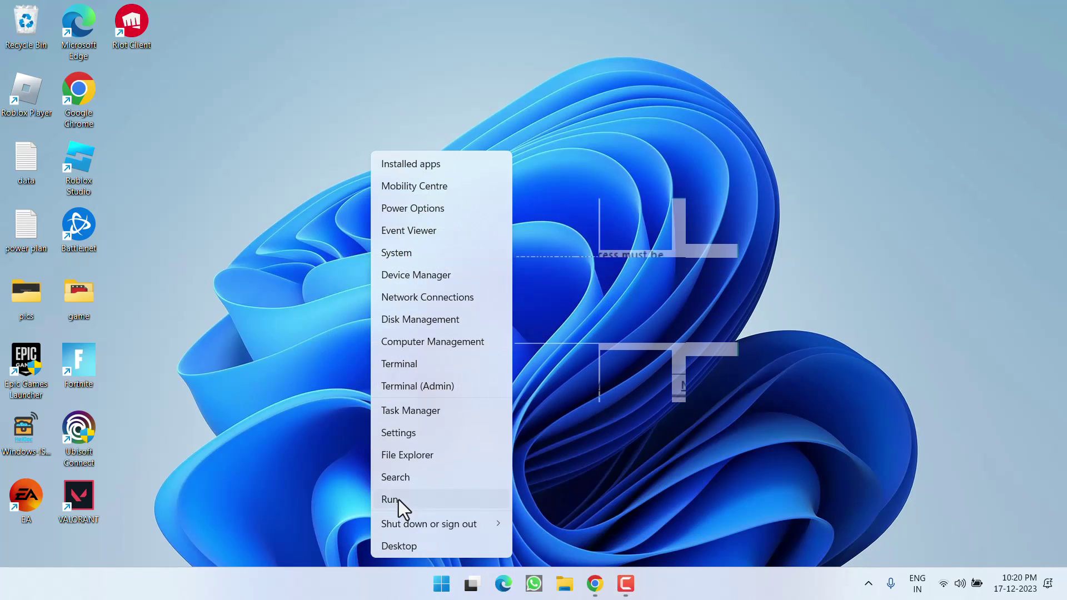
pyautogui.click(390, 498)
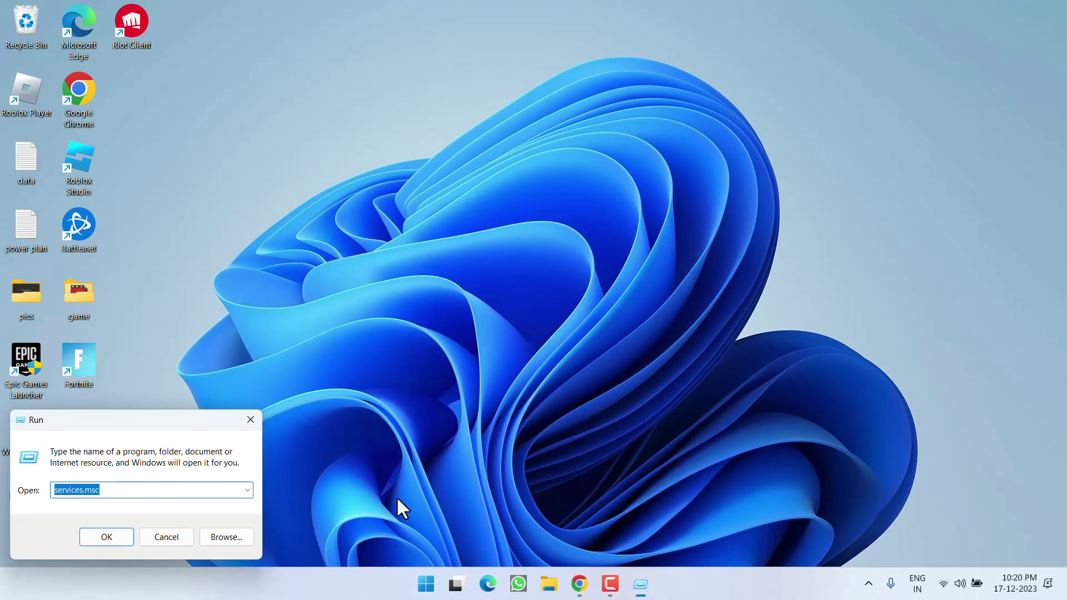
pyautogui.write('ser')
pyautogui.press('Down')
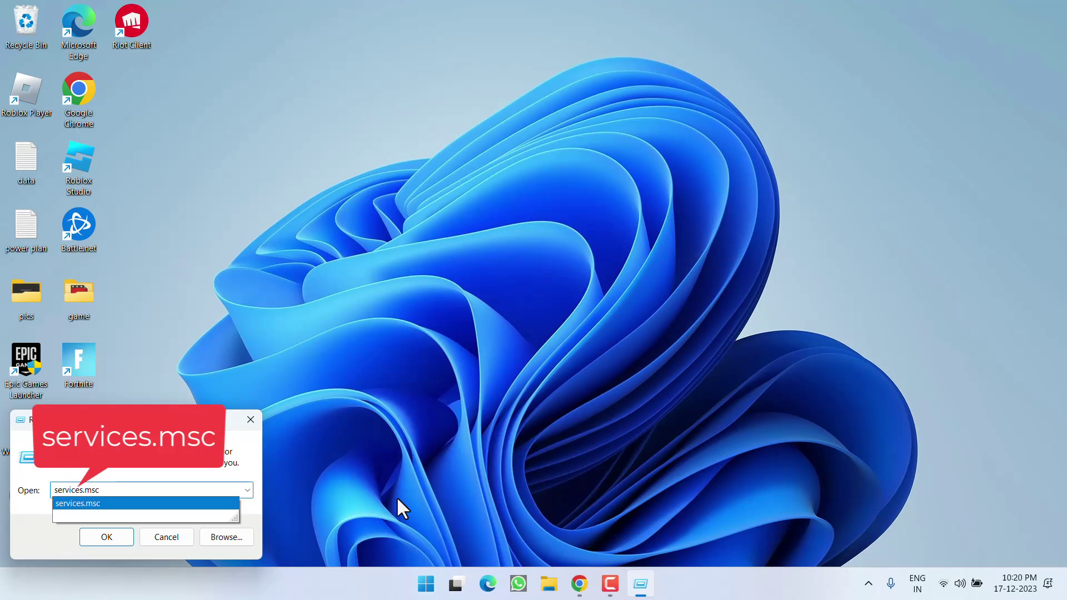
pyautogui.press('Return')
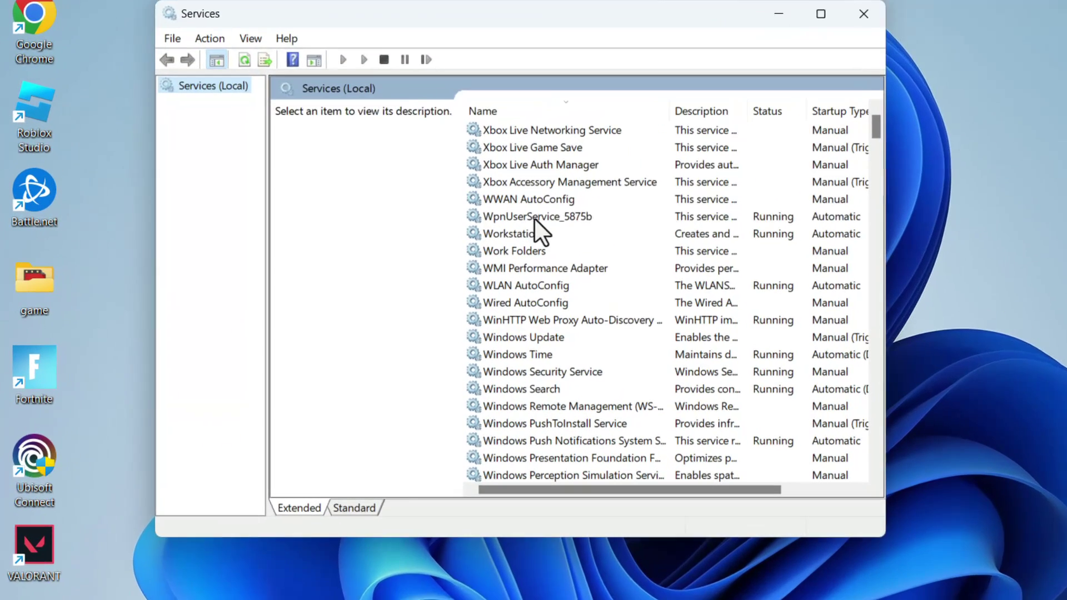
# - Start the vgc service, set its startup type to Automatic, then close Services
pyautogui.click(467, 239)
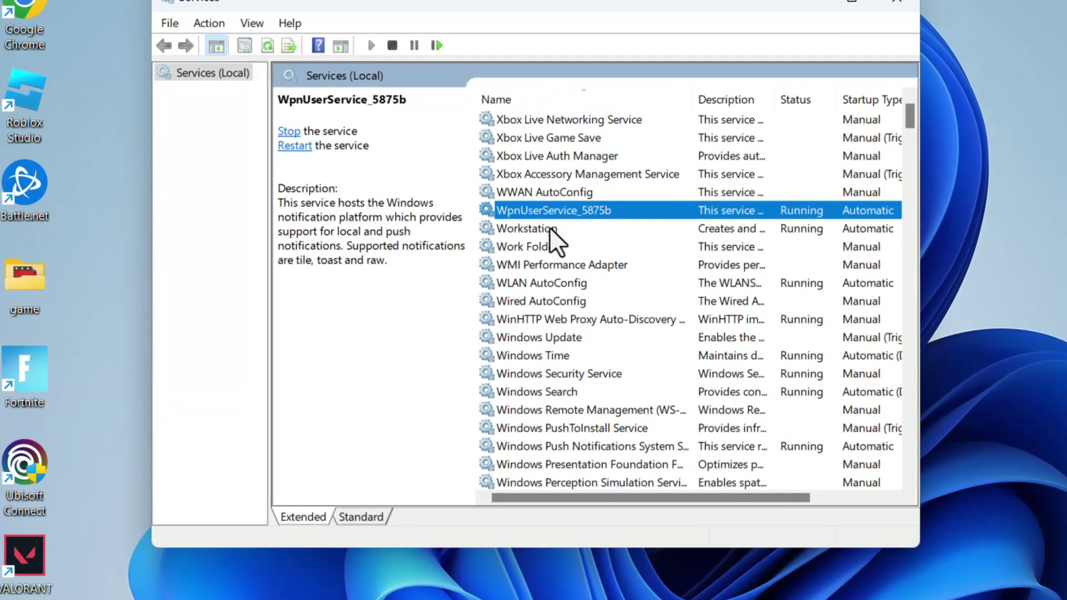
pyautogui.press('v')
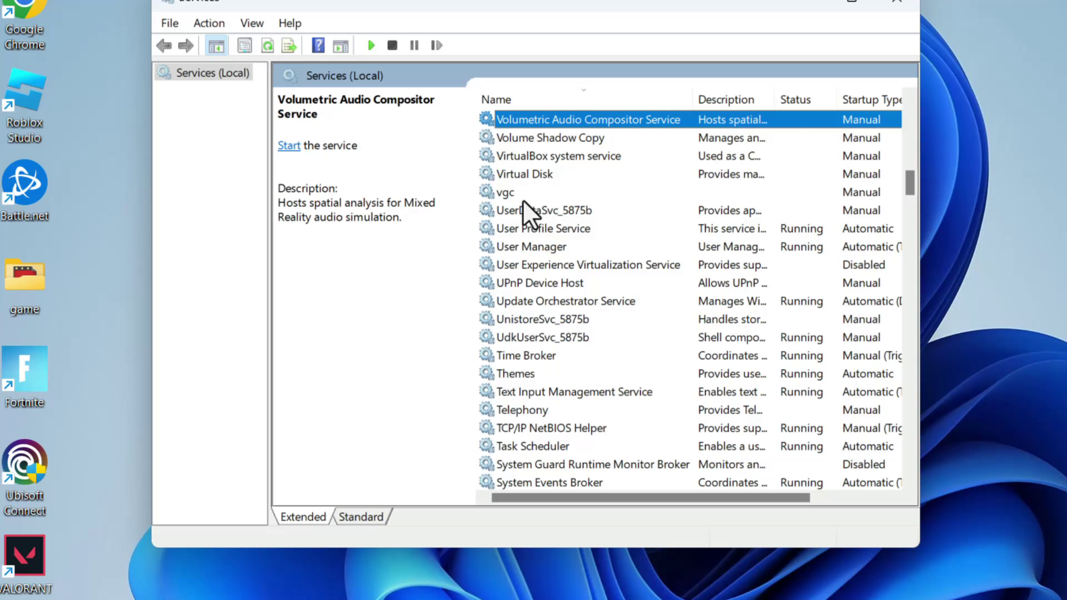
pyautogui.click(553, 192)
pyautogui.doubleClick(527, 192)
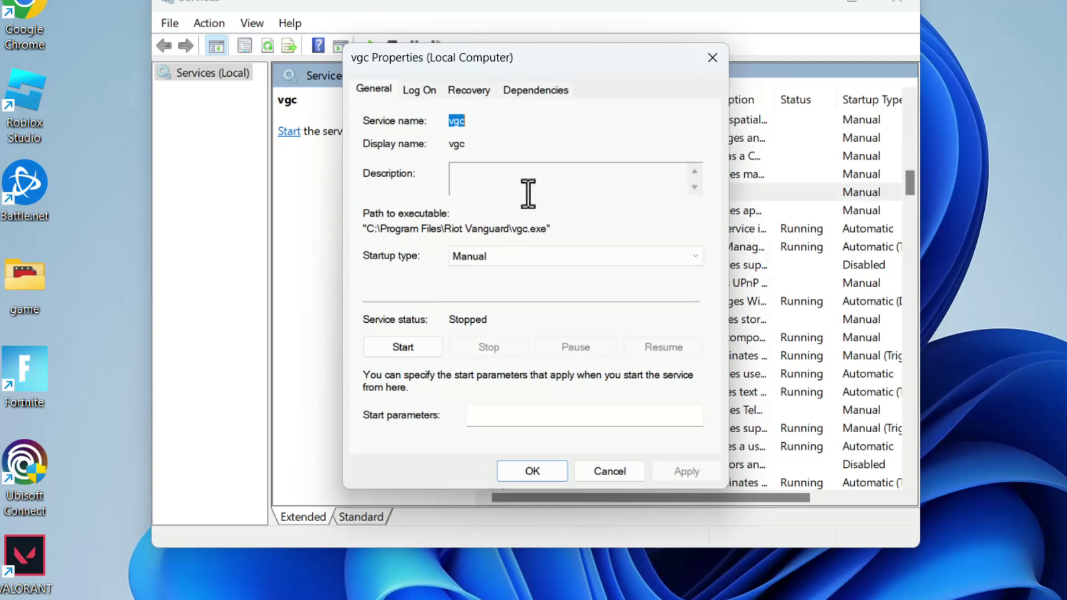
pyautogui.click(403, 347)
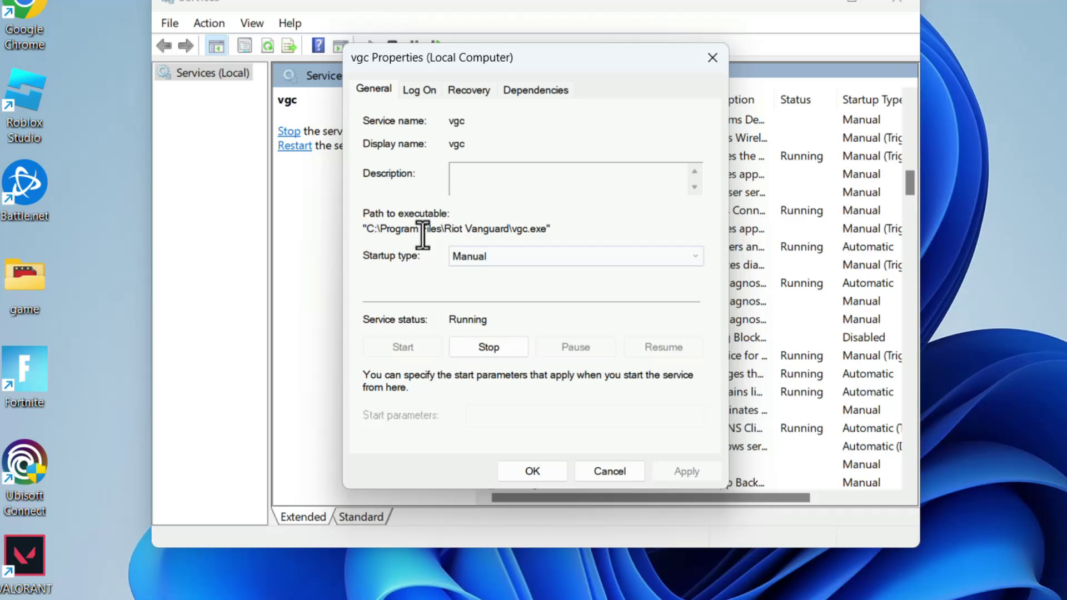
pyautogui.click(504, 259)
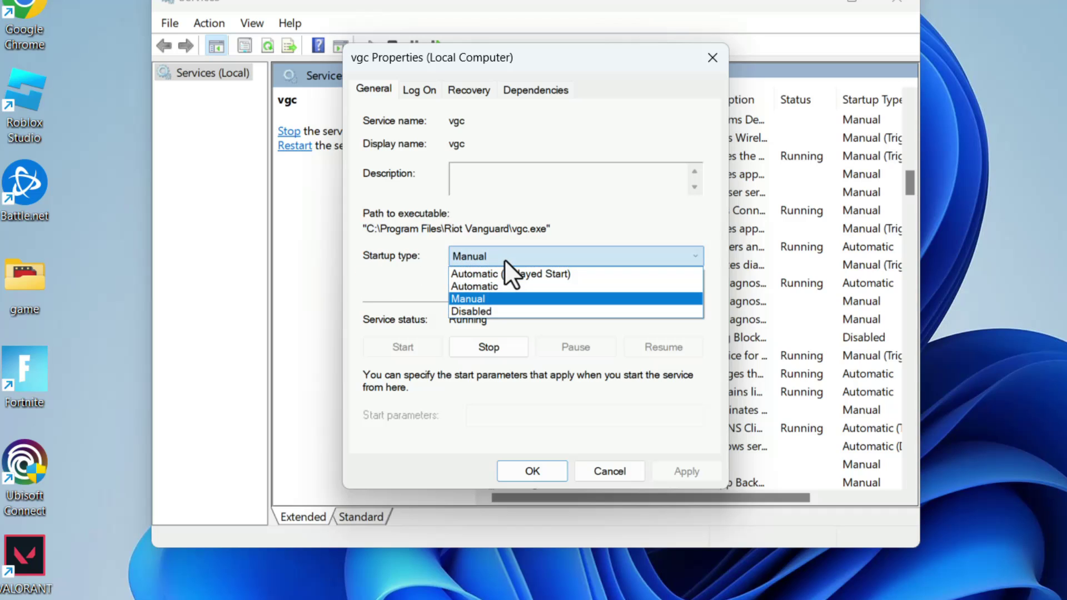
pyautogui.click(488, 285)
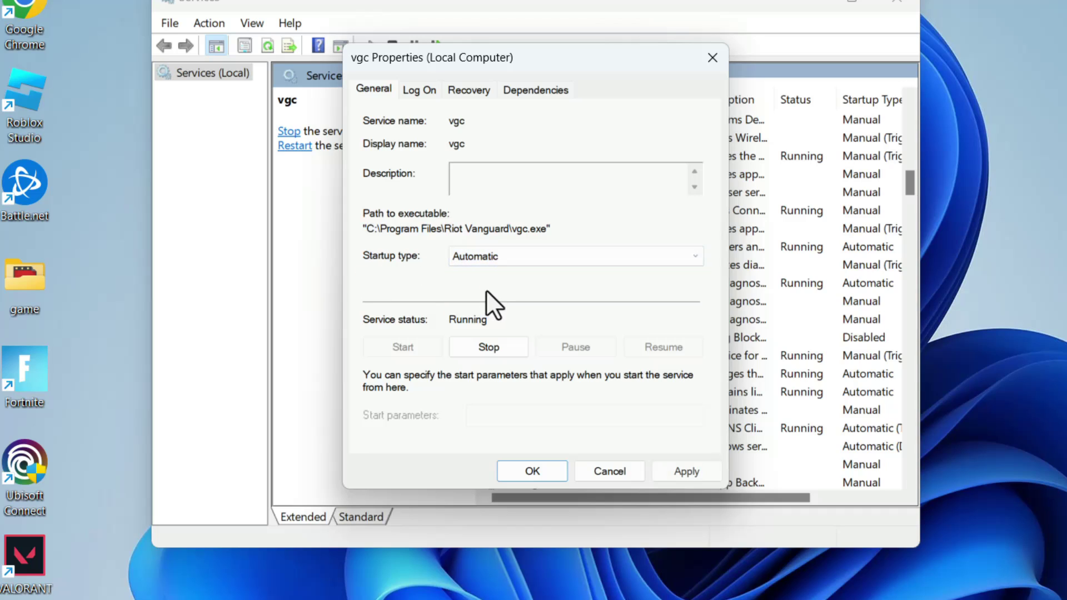
pyautogui.click(687, 471)
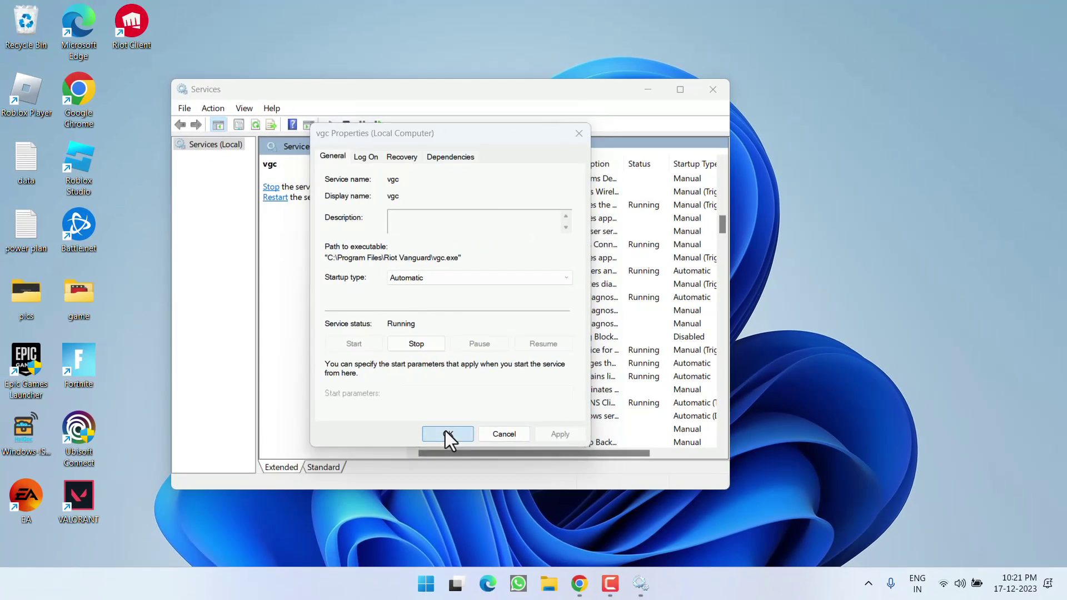
pyautogui.click(458, 438)
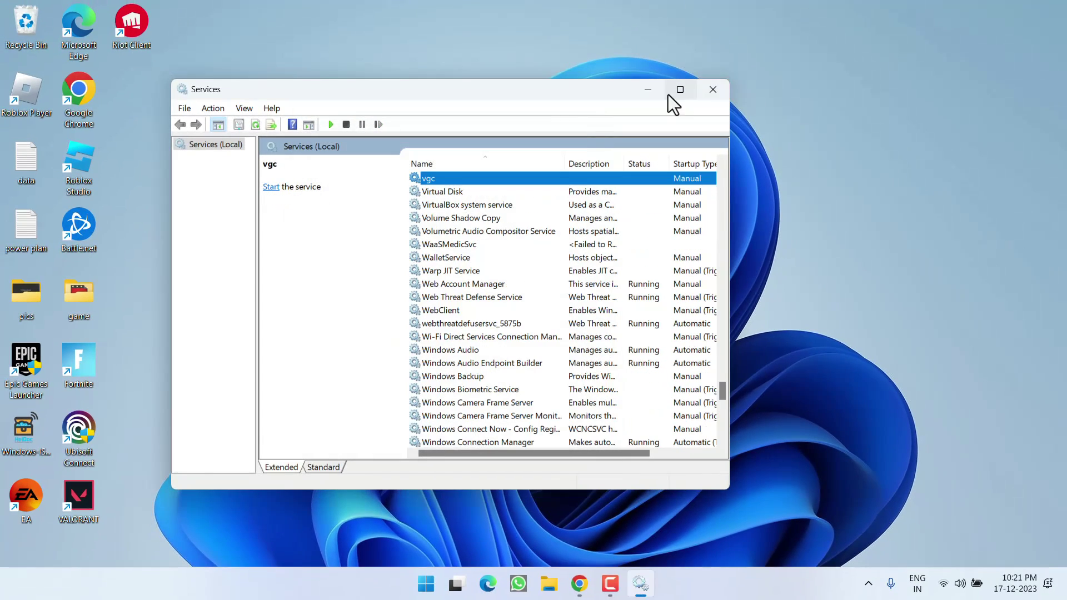
pyautogui.click(705, 89)
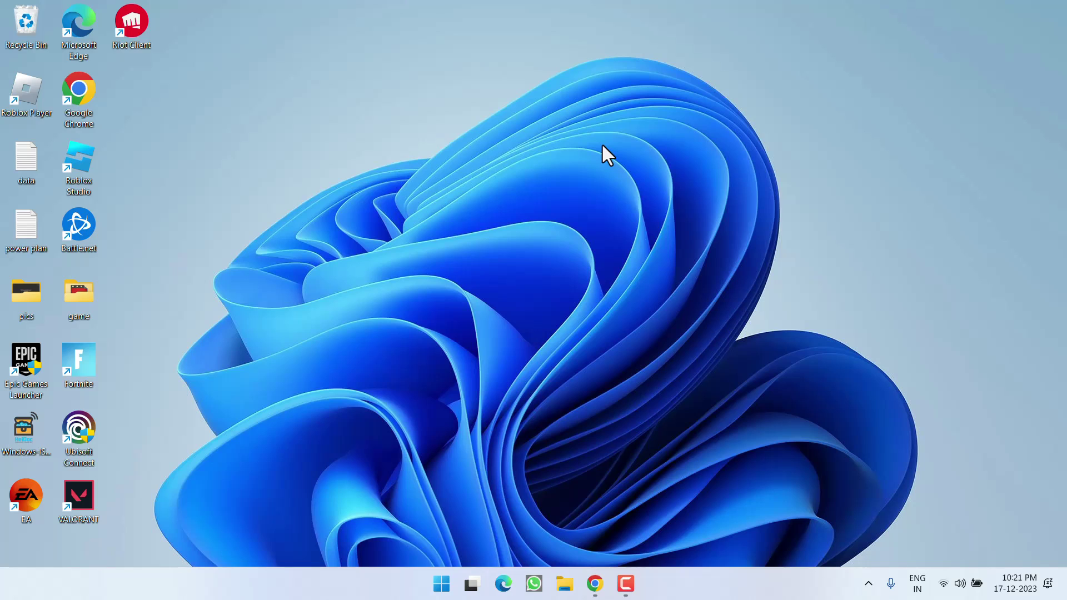
# - Set the VALORANT shortcut to run as administrator, Windows 8 mode, full-screen optimisations off
pyautogui.rightClick(82, 493)
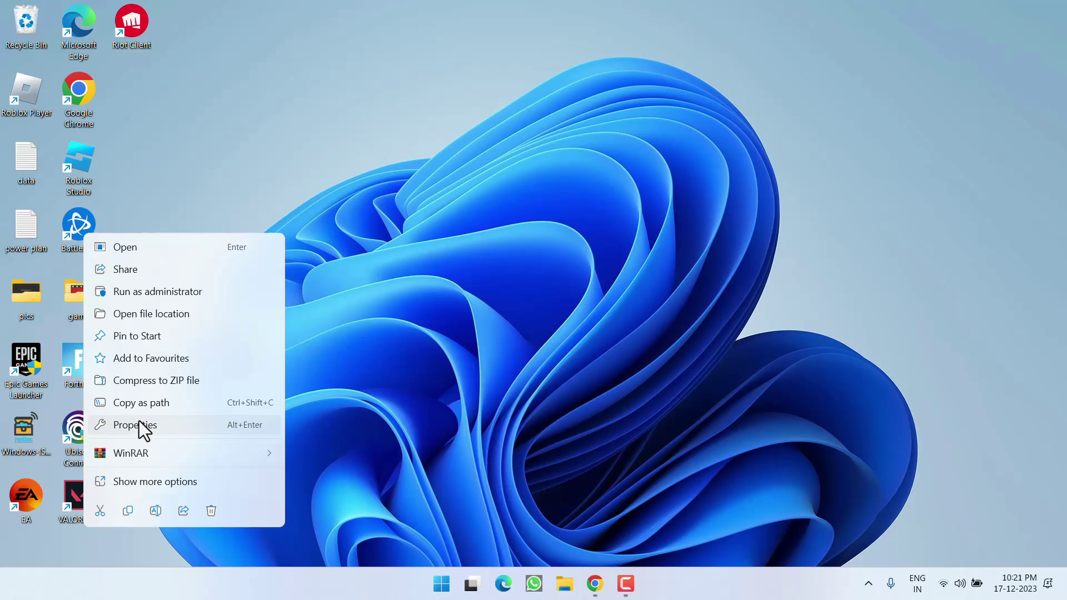
pyautogui.click(139, 424)
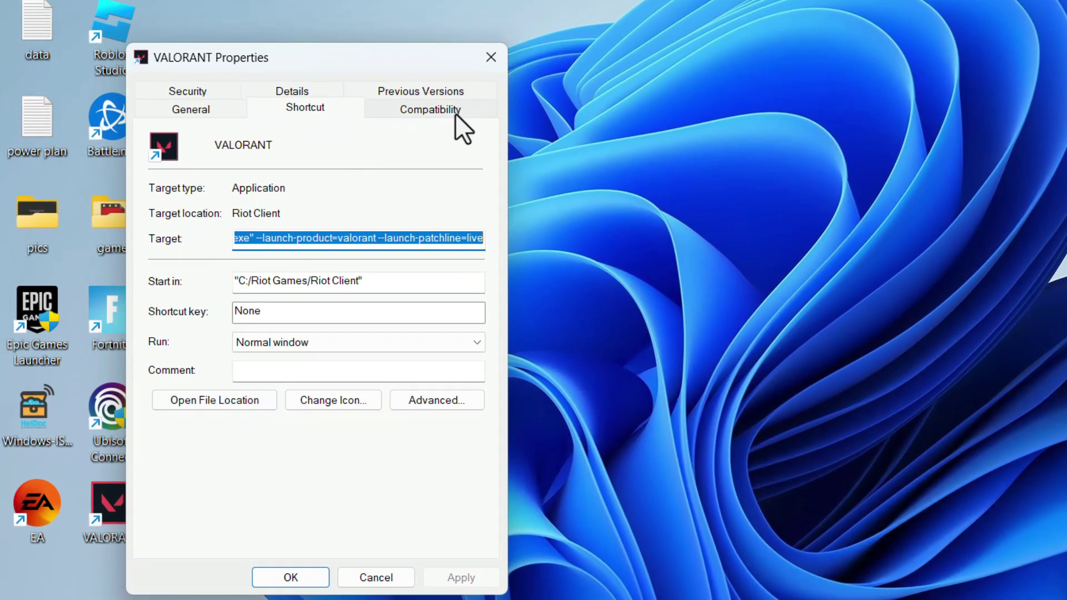
pyautogui.click(349, 202)
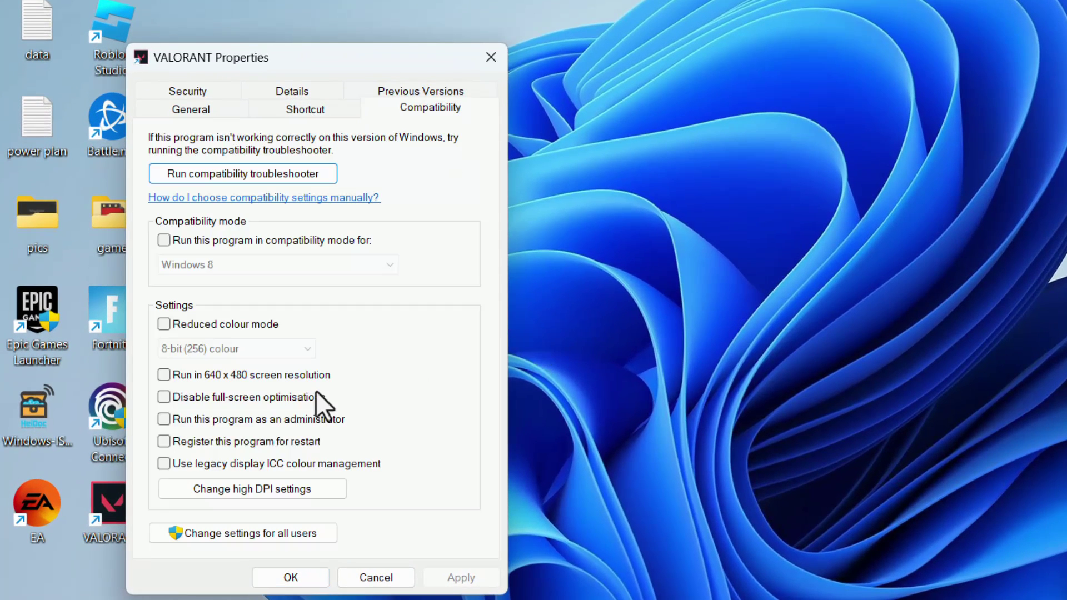
pyautogui.click(221, 419)
pyautogui.click(244, 395)
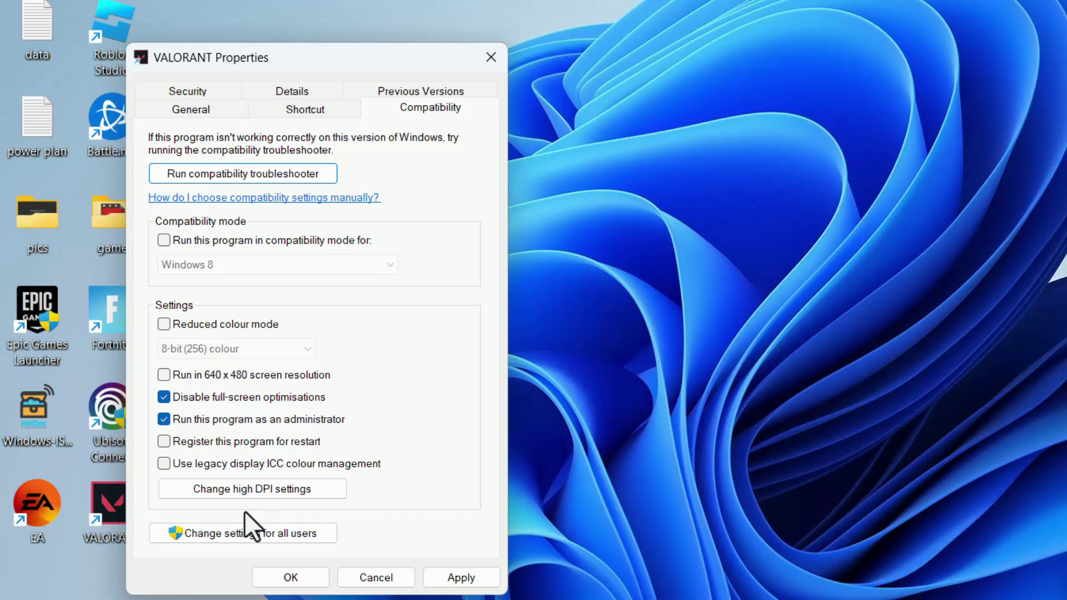
pyautogui.click(288, 243)
pyautogui.click(289, 264)
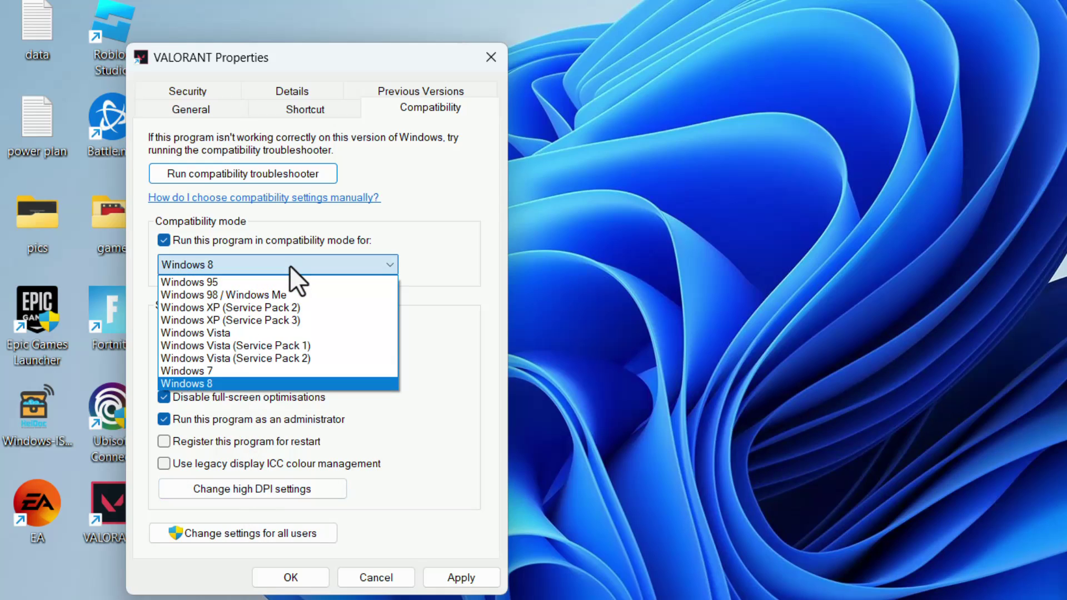
pyautogui.click(183, 382)
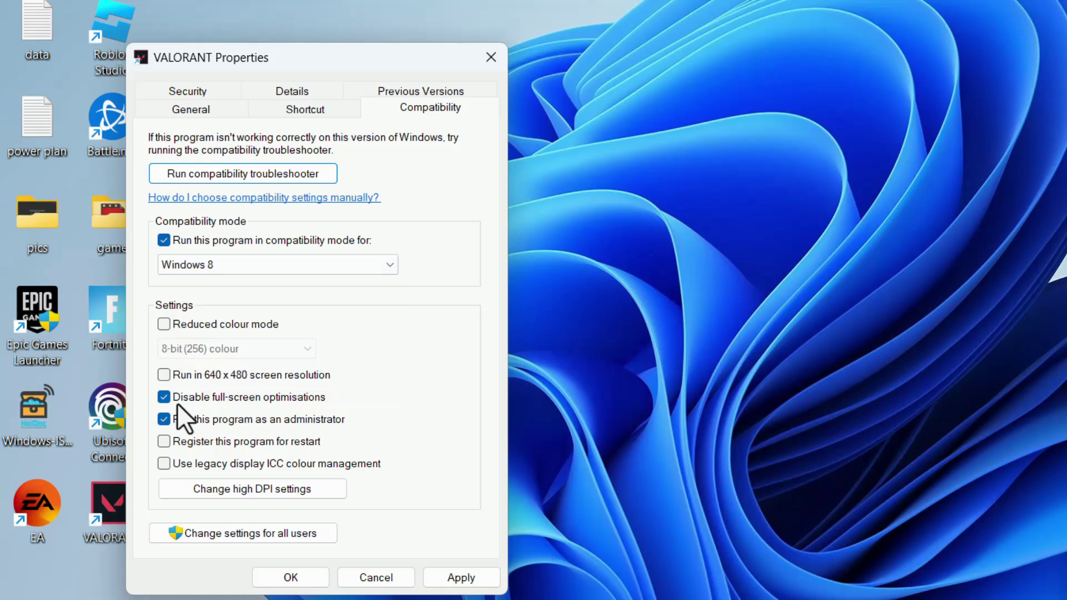
pyautogui.click(460, 577)
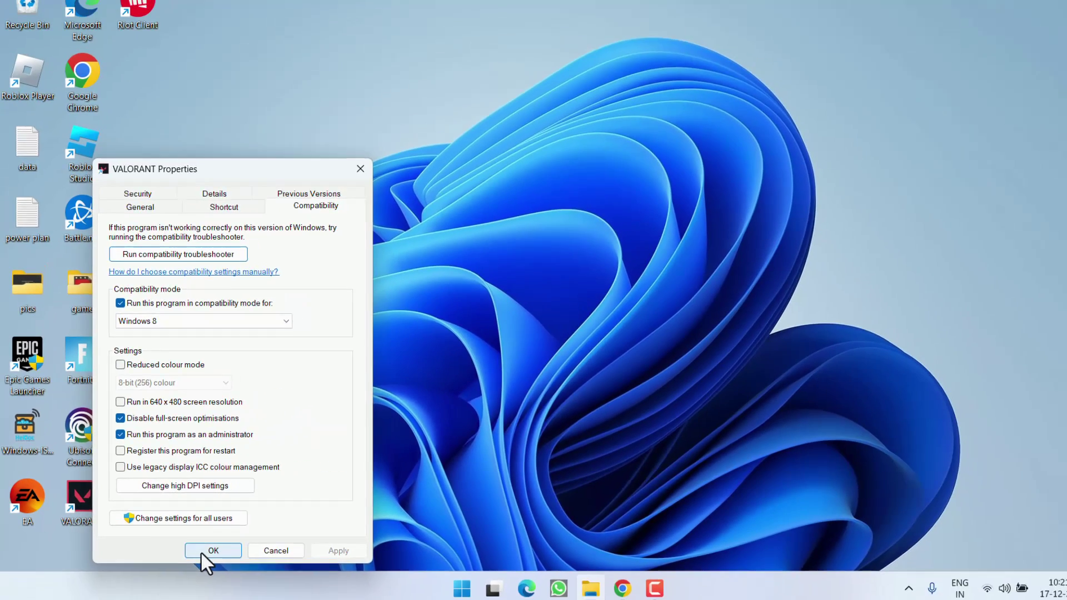
pyautogui.click(213, 549)
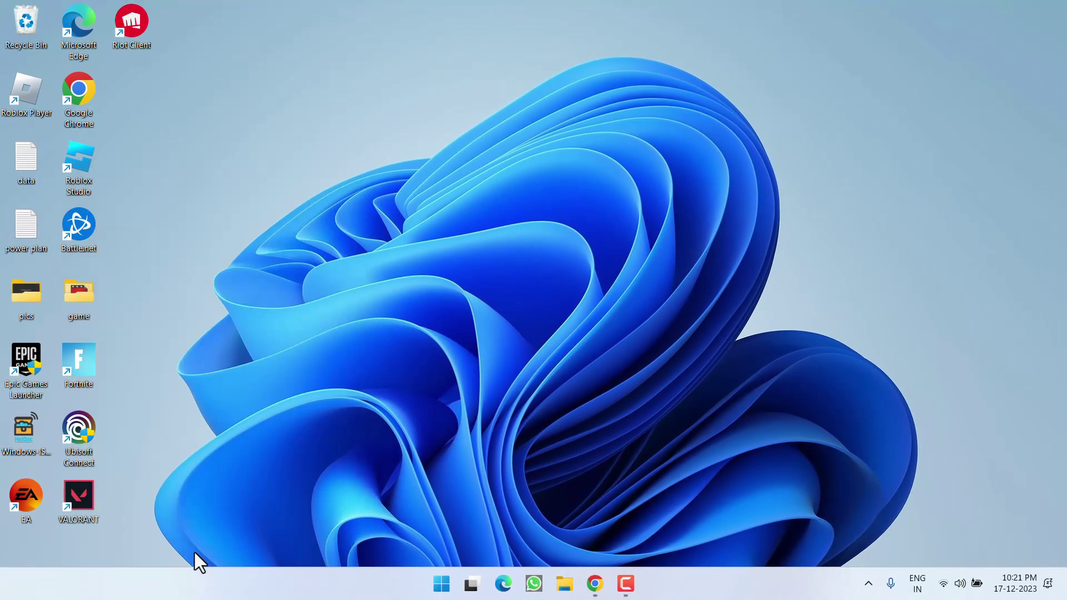
# - Browse to VALORANT\live\ShooterGame\Binaries\Win64 and select VALORANT-Win64-Shipping
pyautogui.rightClick(85, 493)
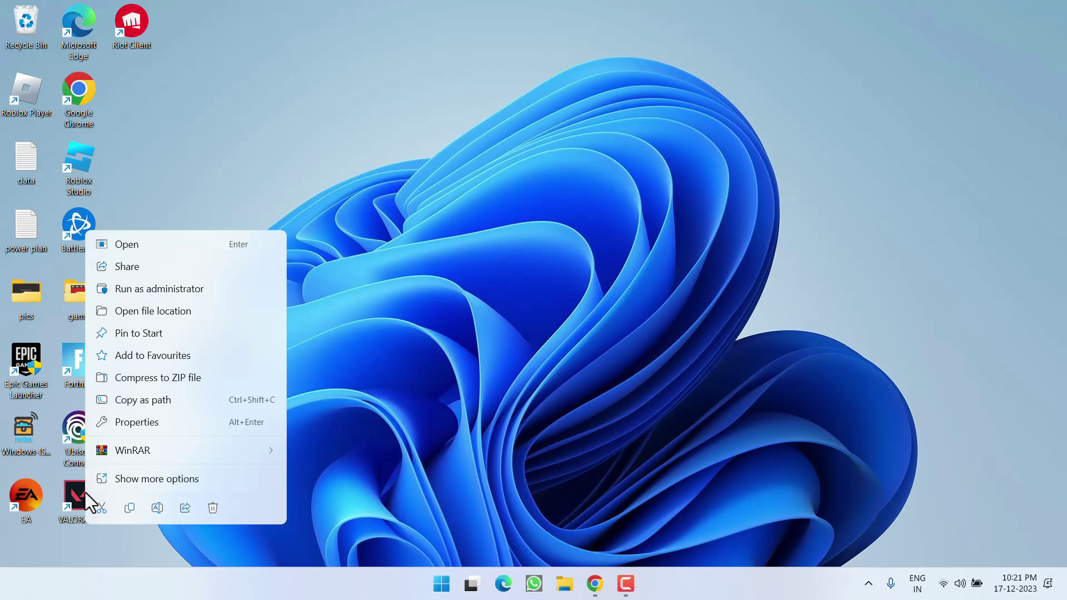
pyautogui.click(184, 312)
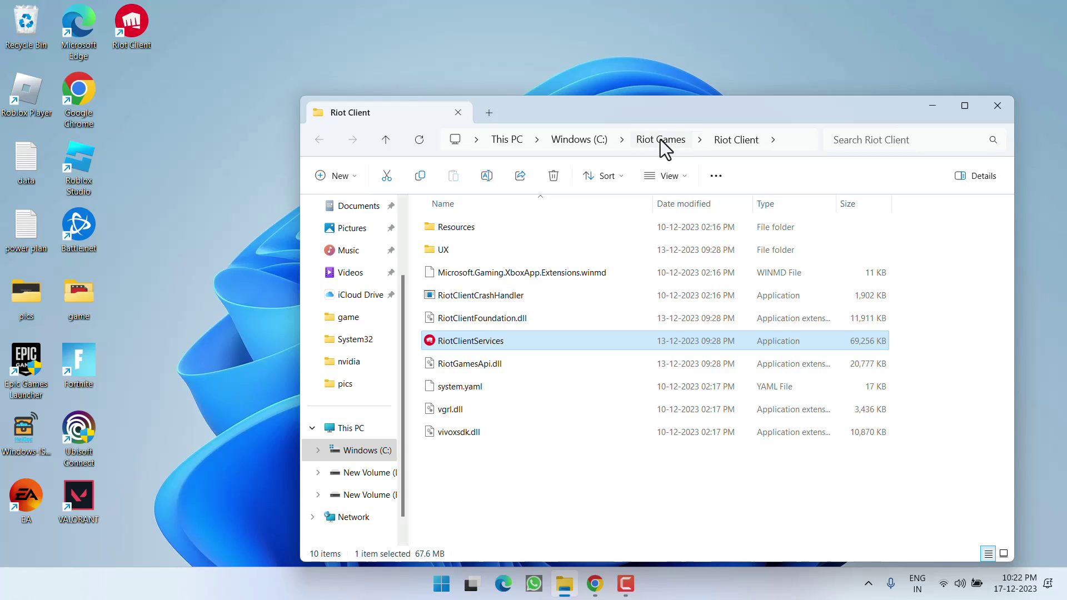
pyautogui.click(661, 140)
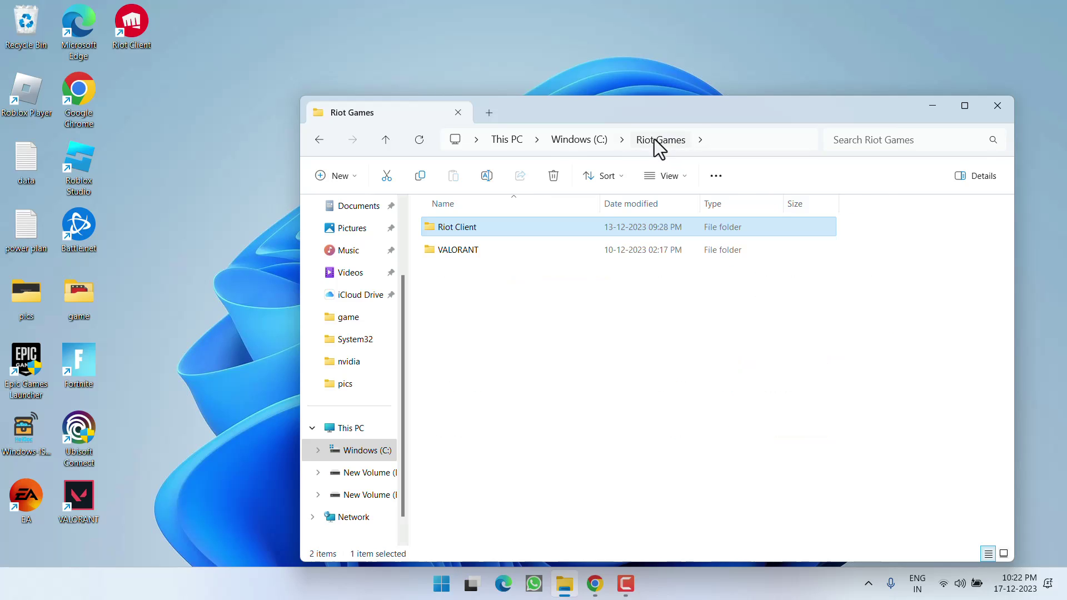
pyautogui.doubleClick(451, 247)
pyautogui.doubleClick(436, 232)
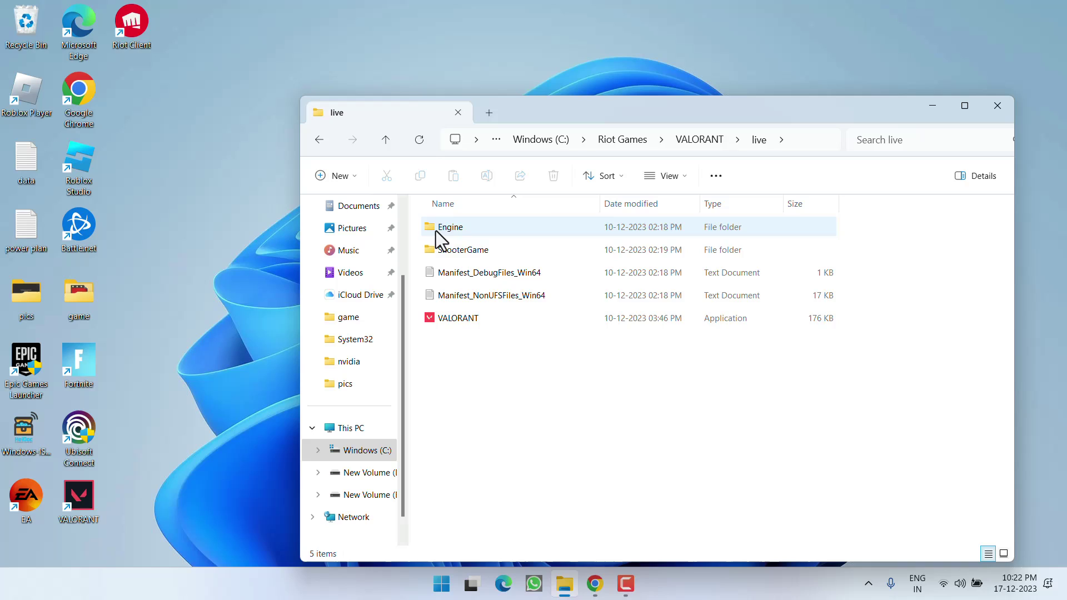
pyautogui.doubleClick(462, 250)
pyautogui.doubleClick(453, 235)
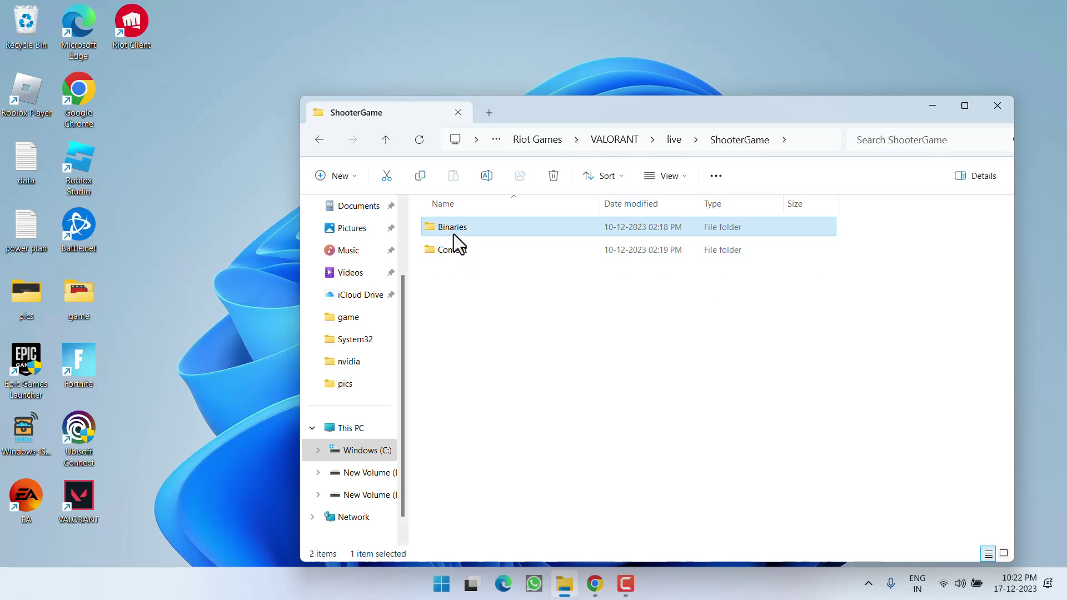
pyautogui.doubleClick(452, 228)
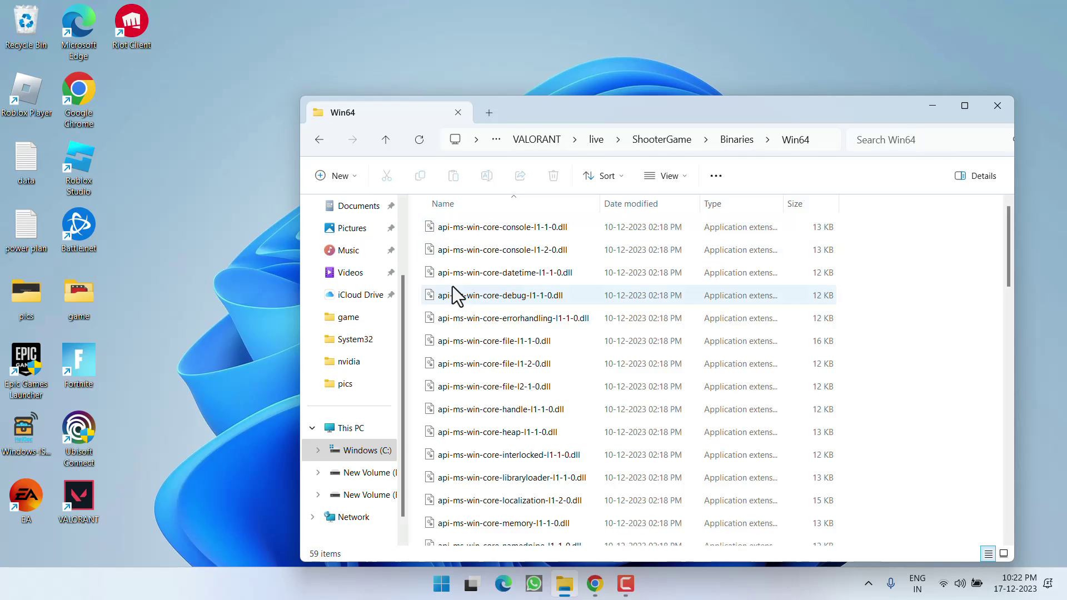
pyautogui.press('v')
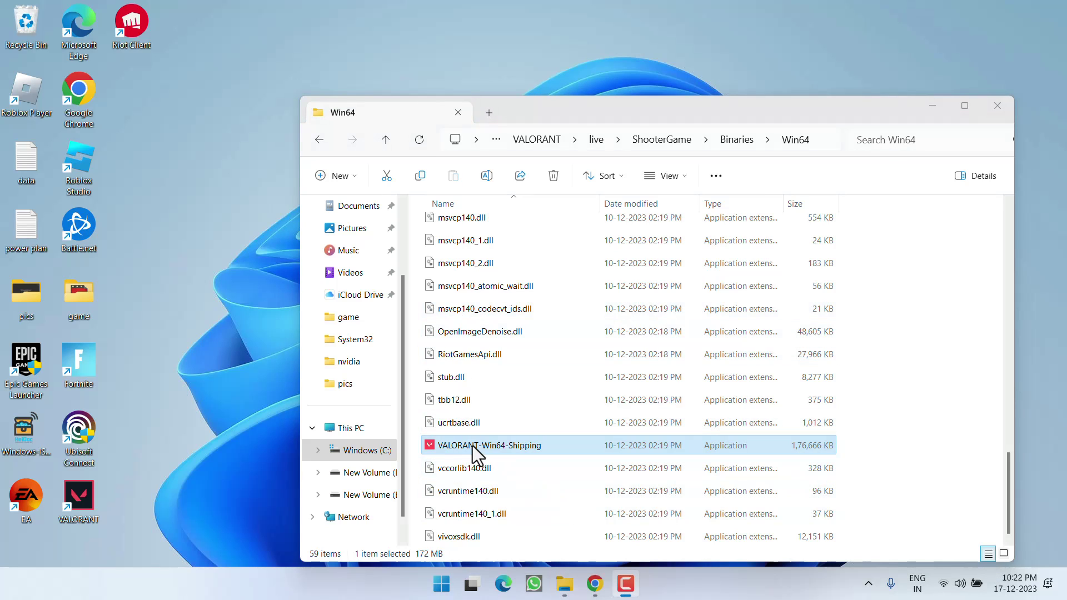
# - Give VALORANT-Win64-Shipping admin rights, Windows 8 mode, and full-screen optimisations disabled
pyautogui.rightClick(473, 447)
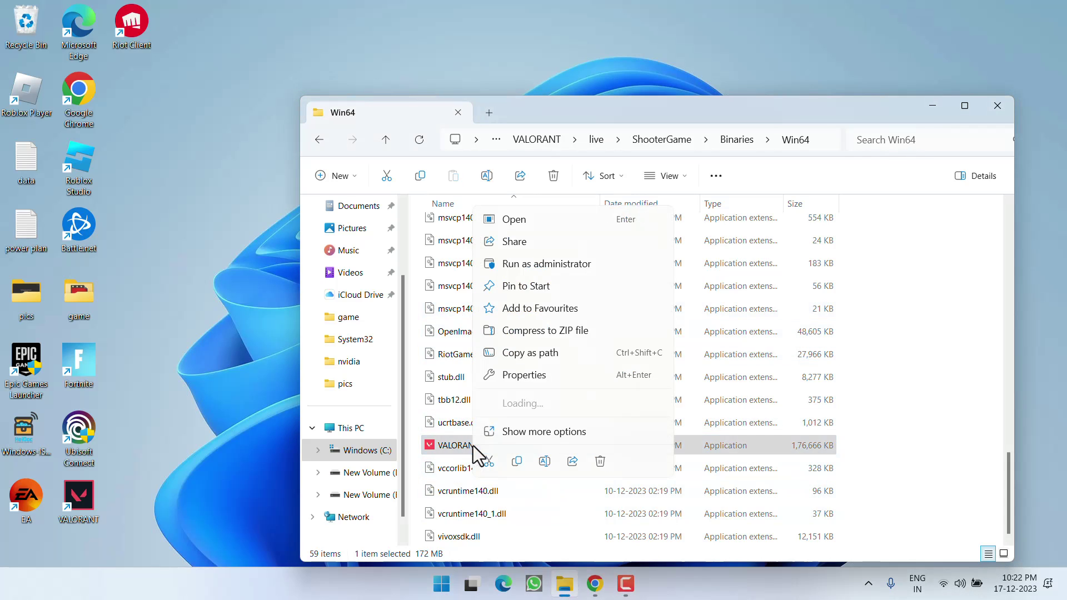
pyautogui.click(510, 375)
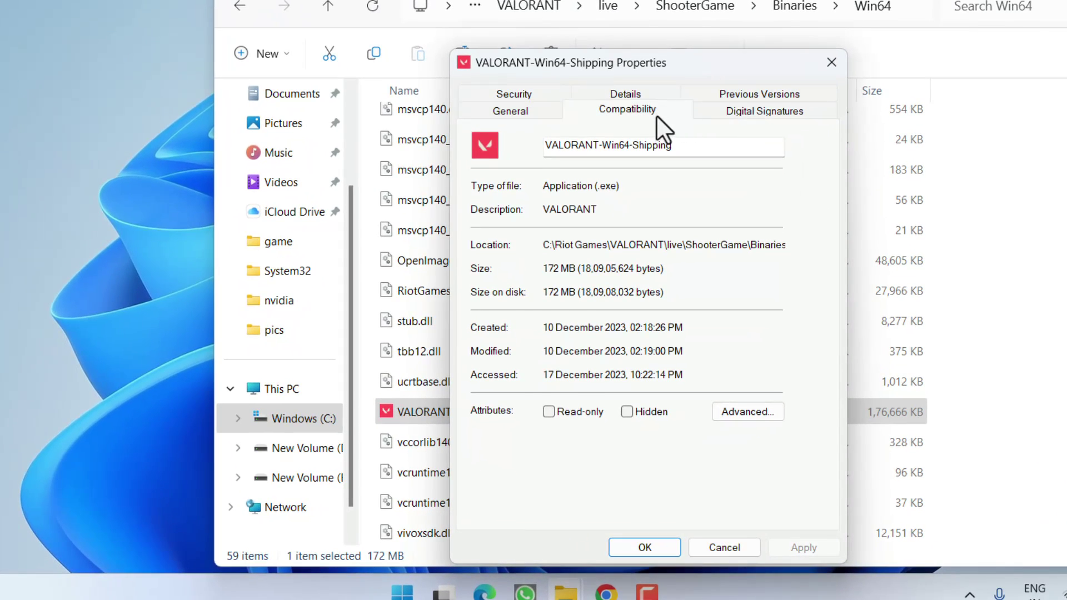
pyautogui.click(635, 216)
pyautogui.click(605, 400)
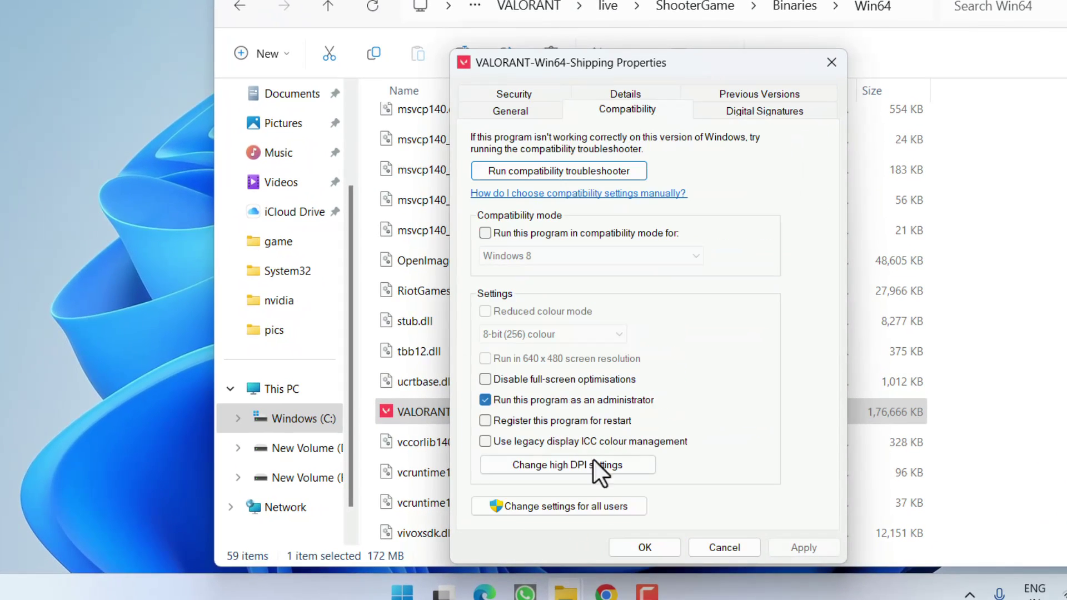
pyautogui.click(544, 382)
pyautogui.click(564, 235)
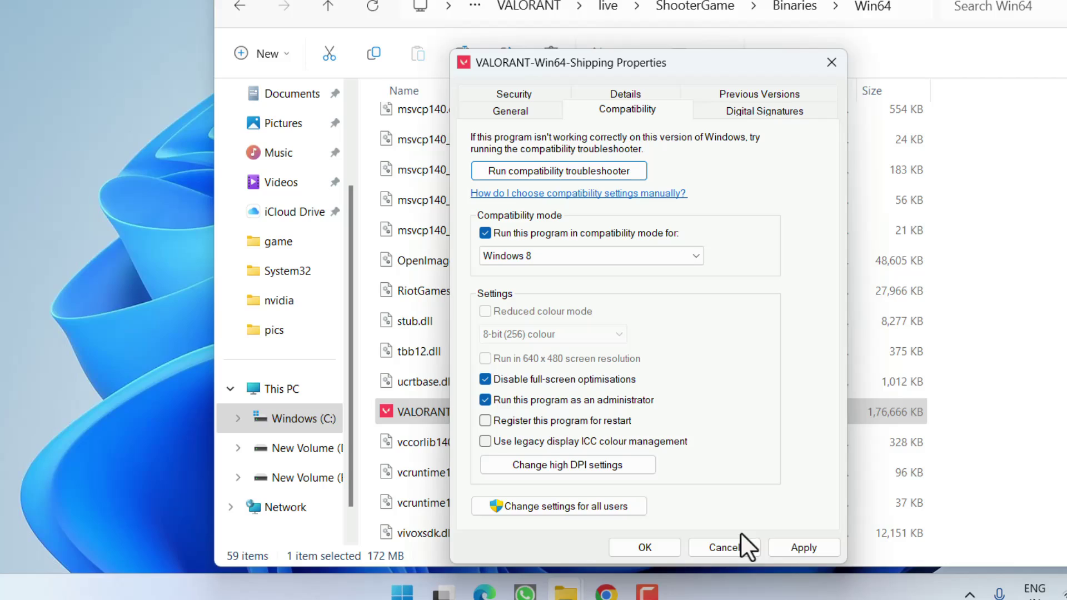
pyautogui.click(796, 545)
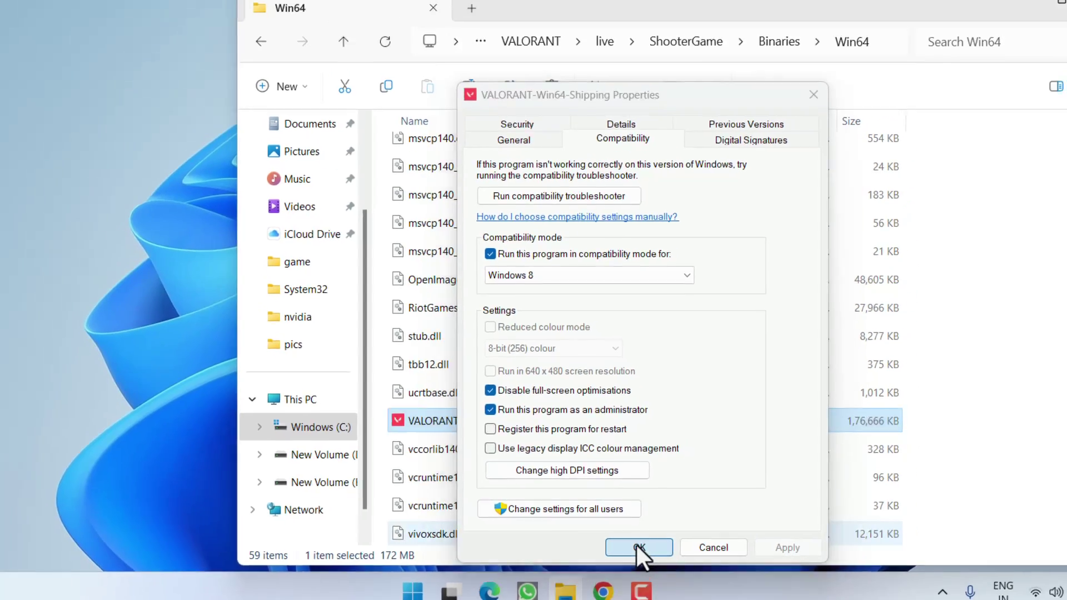
pyautogui.click(641, 548)
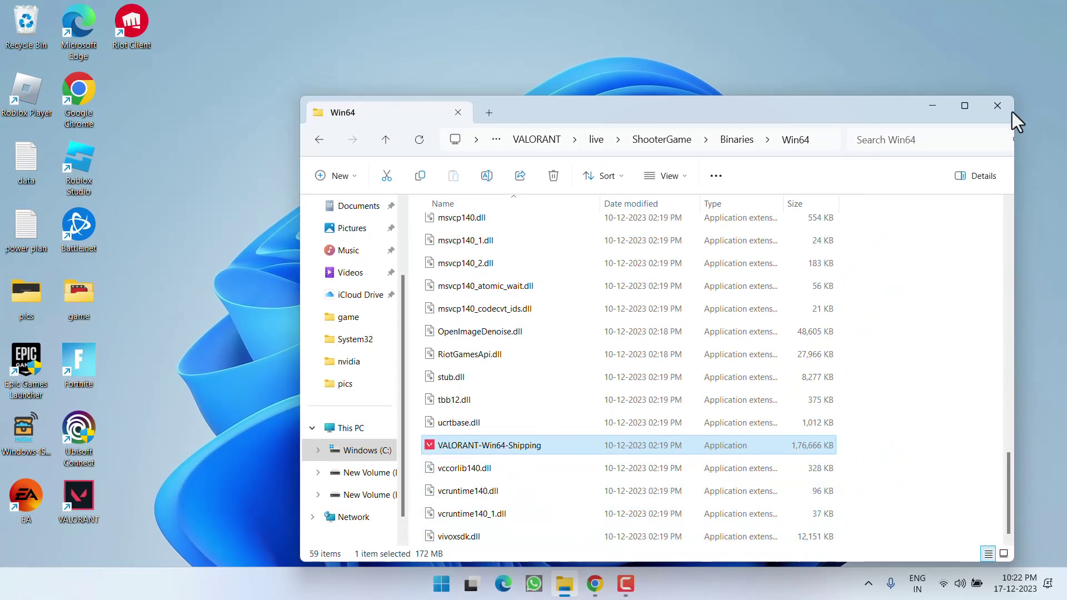
# - Close the Win64 File Explorer window
pyautogui.click(1004, 110)
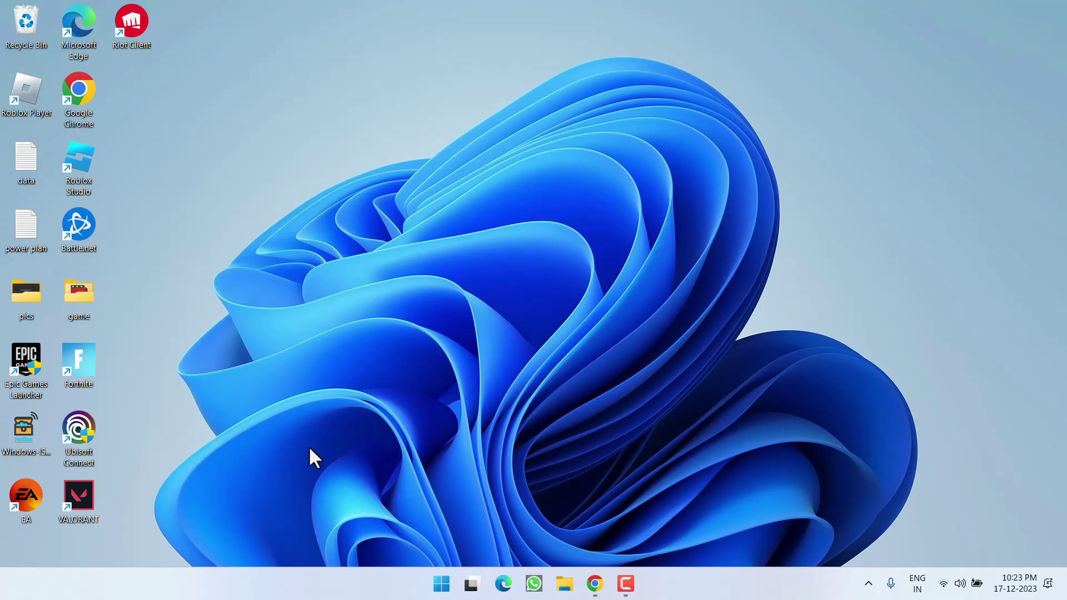
# - Open Command Prompt as administrator and run 'netsh int ip reset'
pyautogui.click(441, 583)
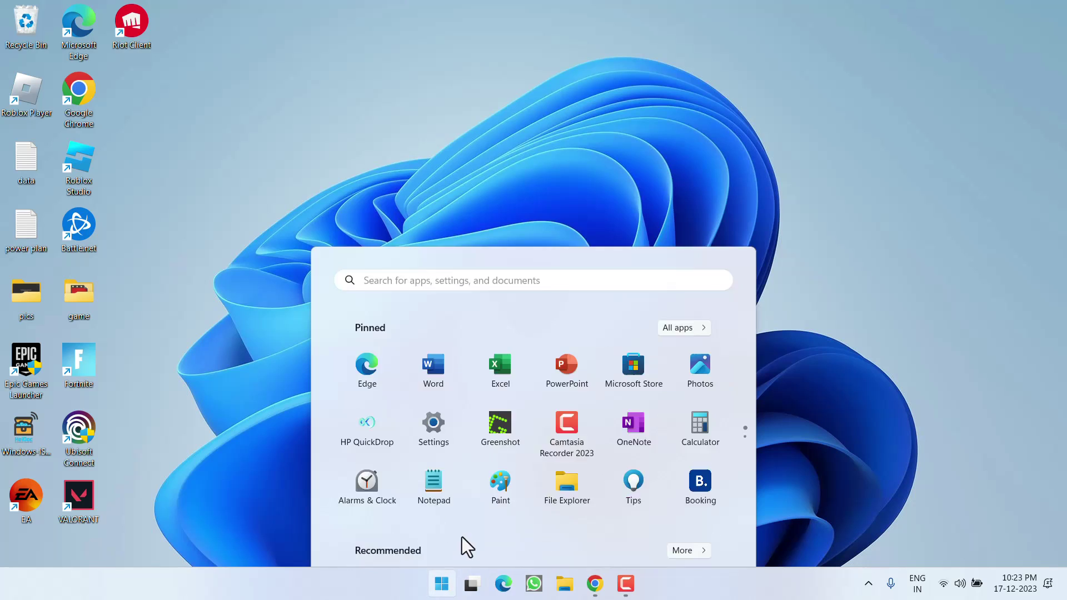
pyautogui.write('cmd')
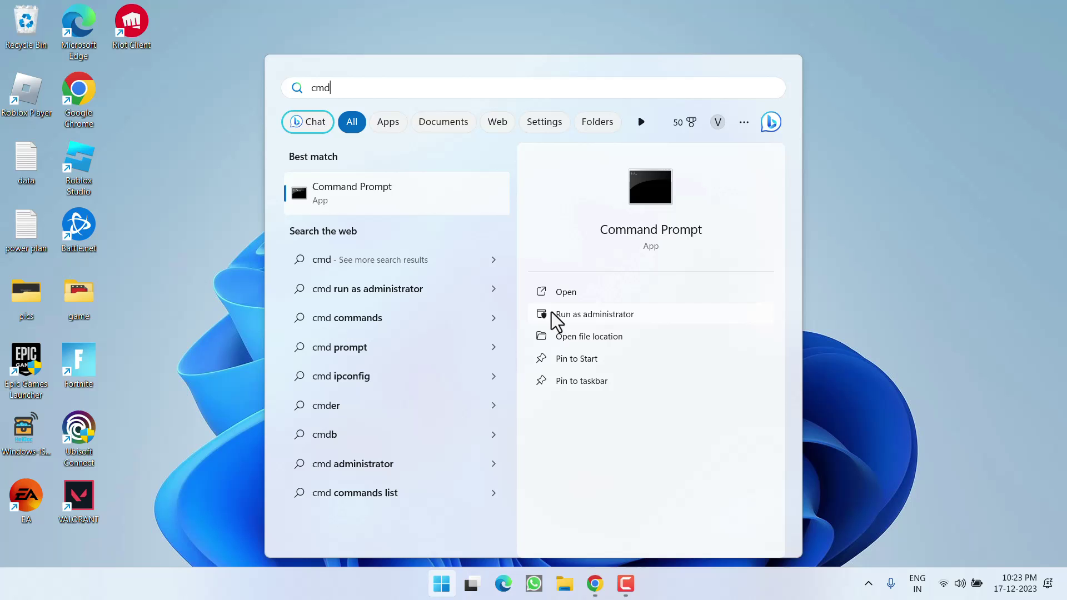
pyautogui.click(592, 321)
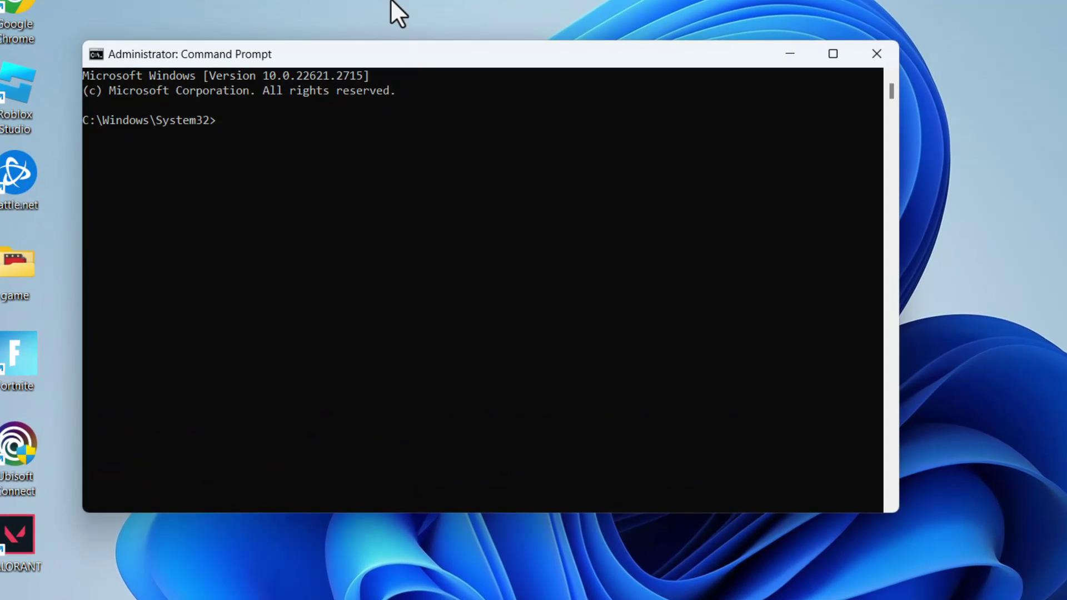
pyautogui.write('netsh int ip reset')
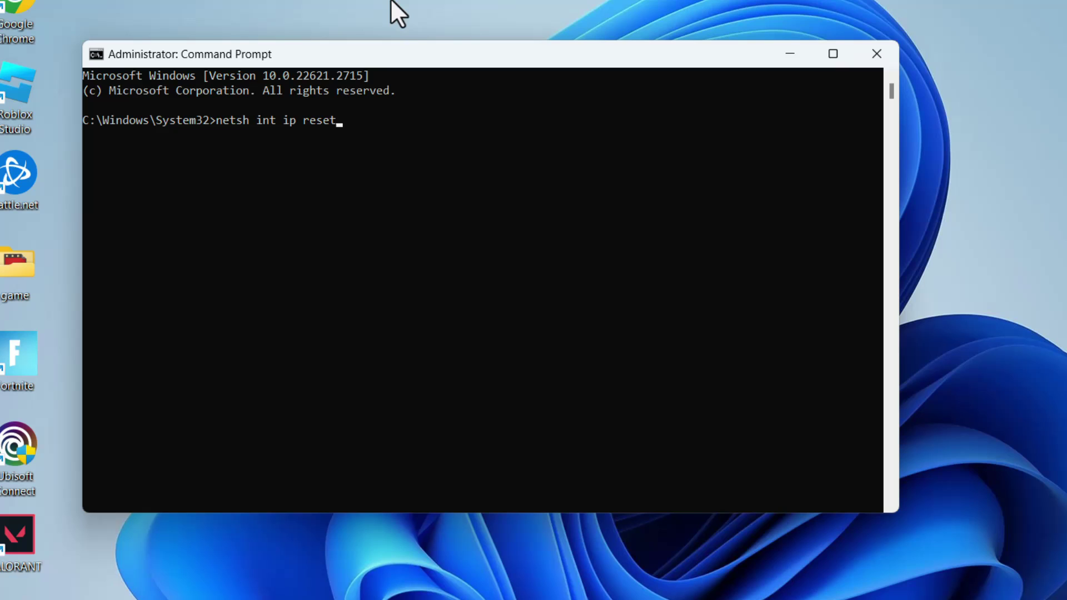
pyautogui.press('Return')
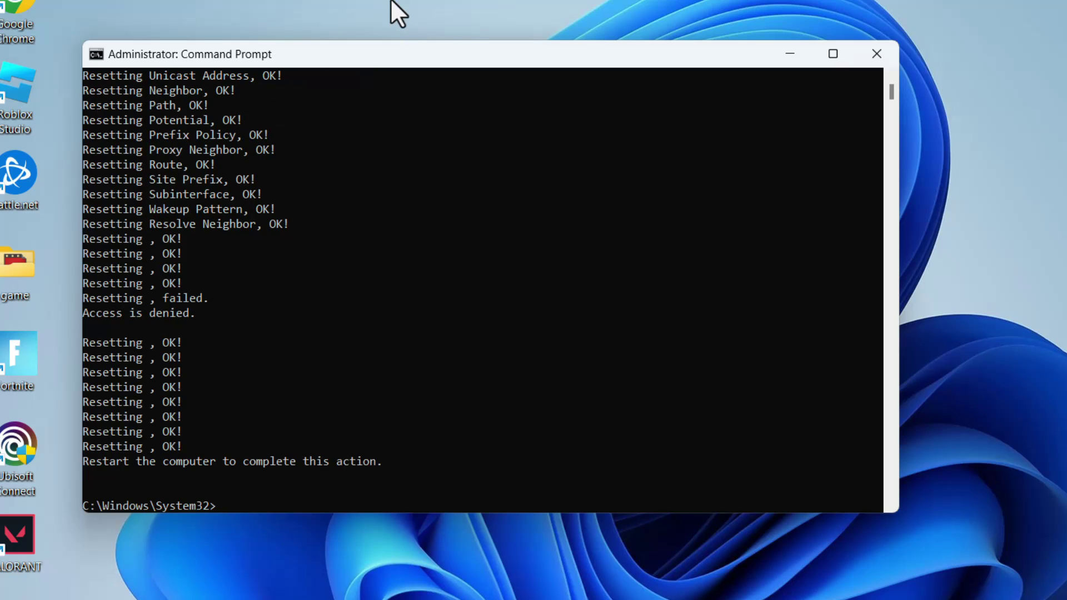
# - Run ipconfig /release, /renew and /flushdns, then close Command Prompt
pyautogui.write('ipconfig /release')
pyautogui.press('Return')
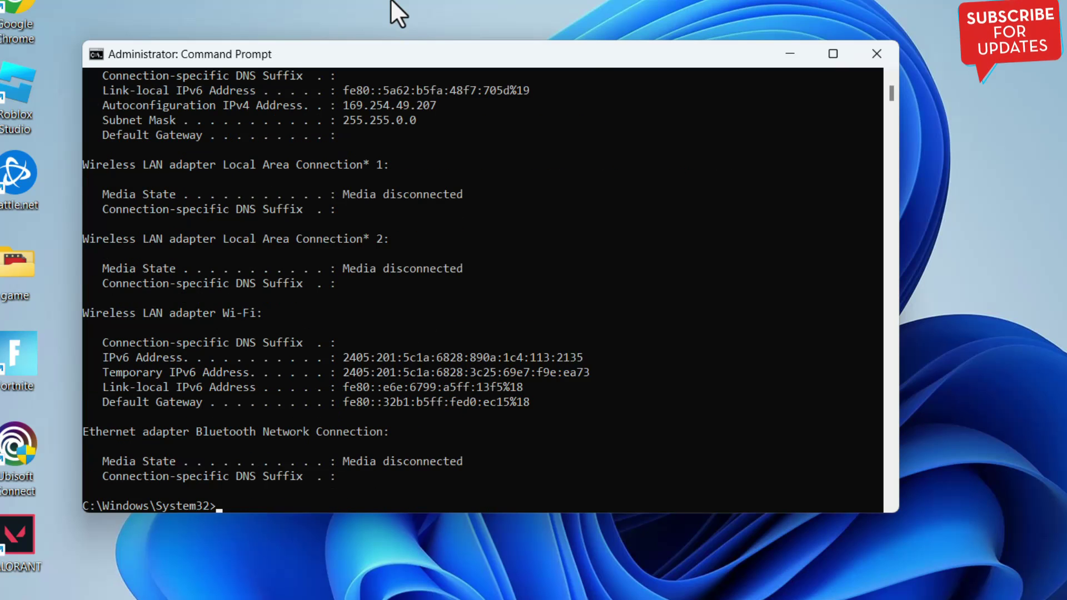
pyautogui.write('ipconfig')
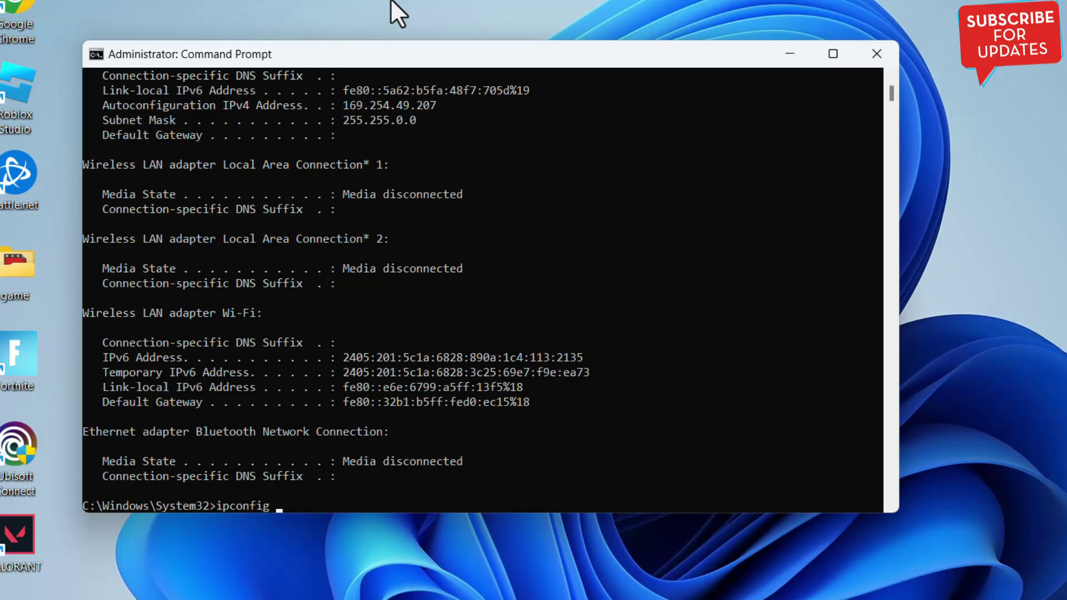
pyautogui.write(' /renew')
pyautogui.press('Return')
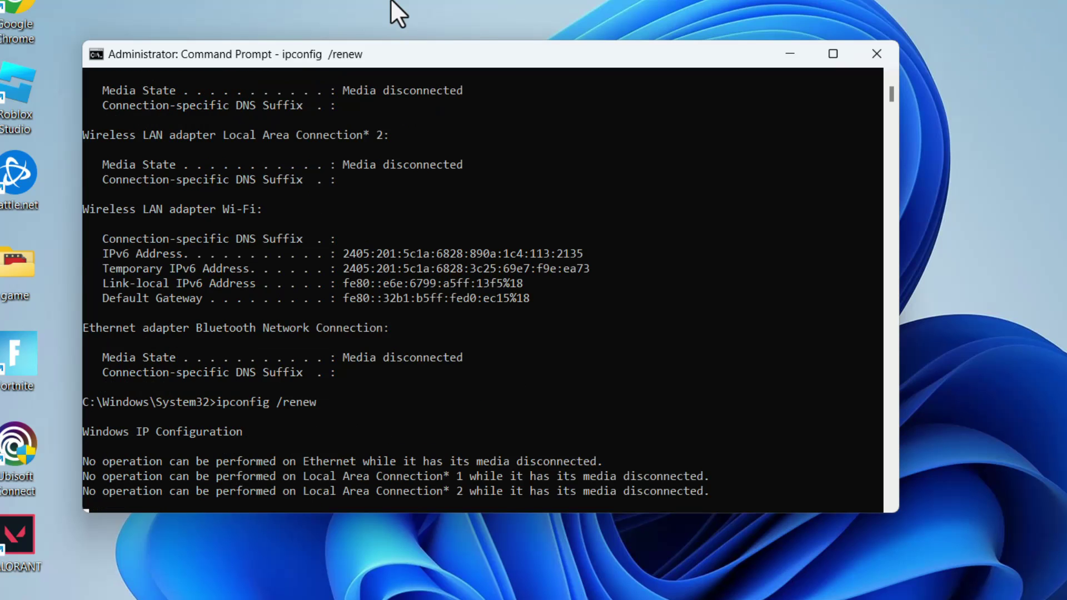
pyautogui.write('ipconfig')
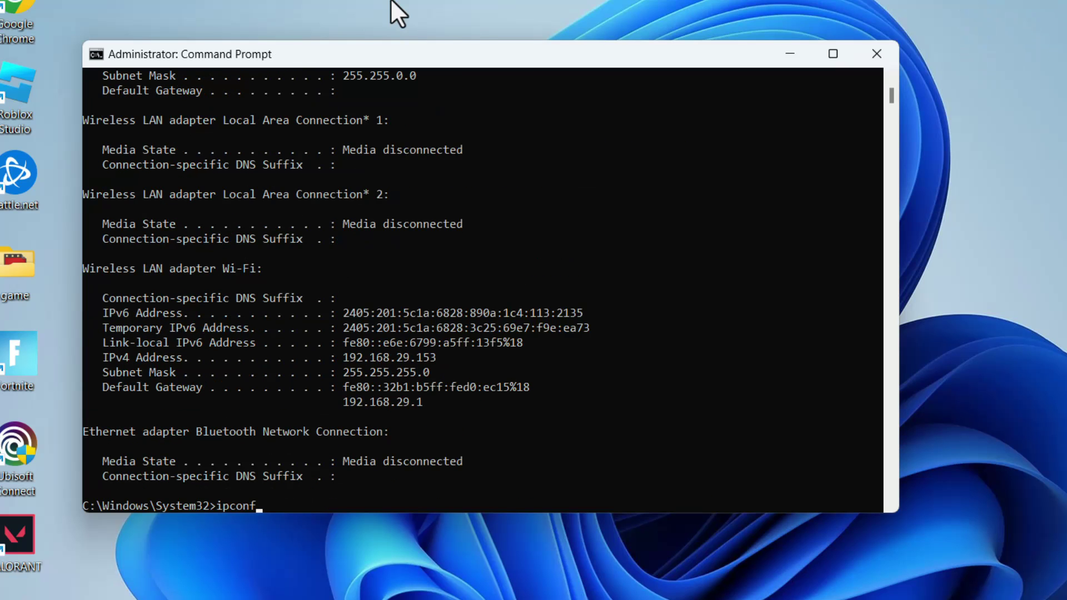
pyautogui.write(' /flushdns')
pyautogui.press('Return')
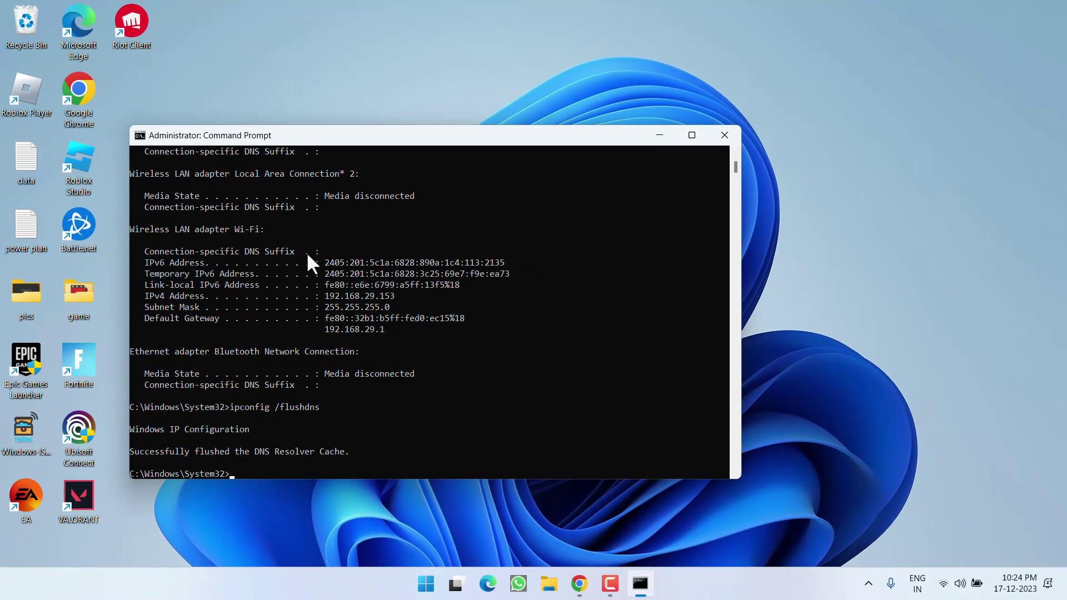
pyautogui.click(737, 140)
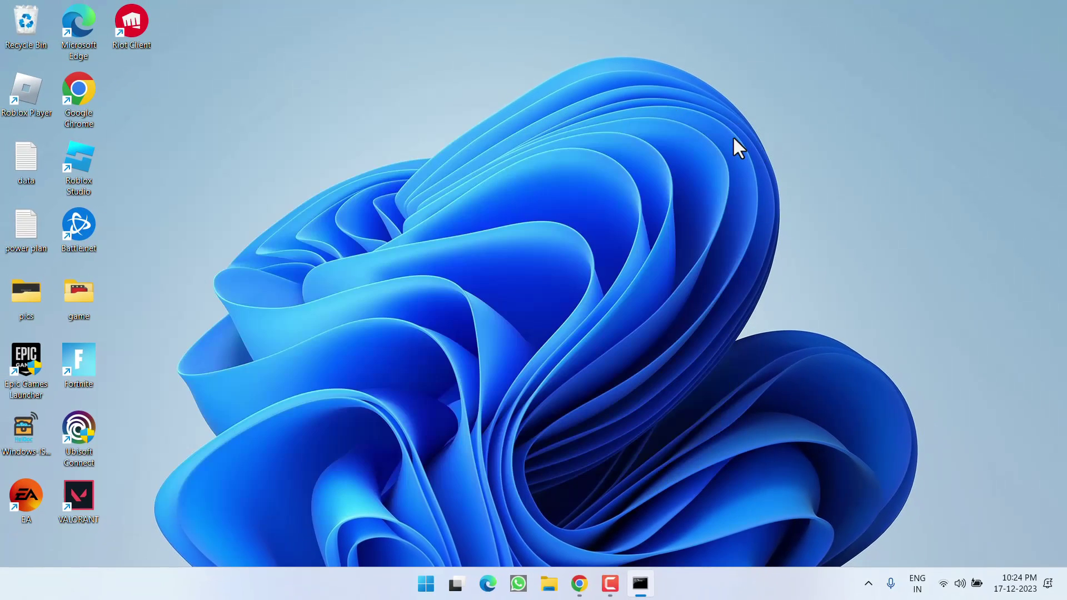